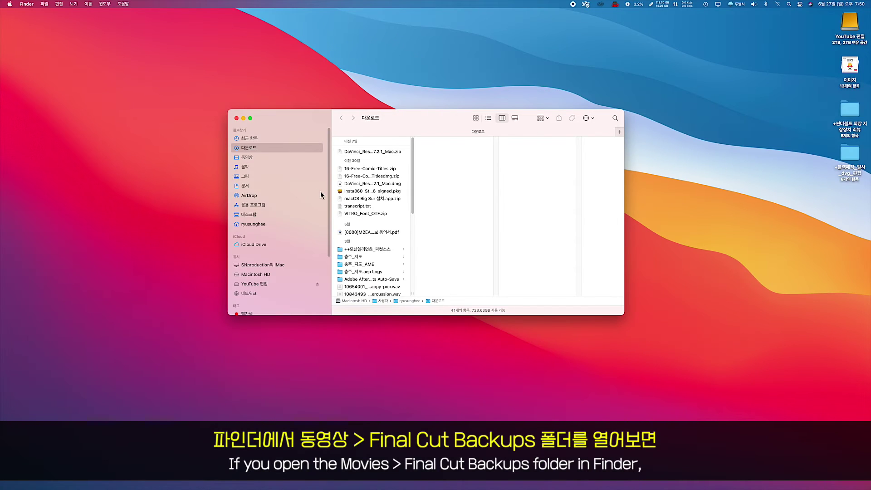
Step: Show the Movies (동영상) folder in Finder to list Final Cut Backups, Motion Projects and the others
left_click(252, 159)
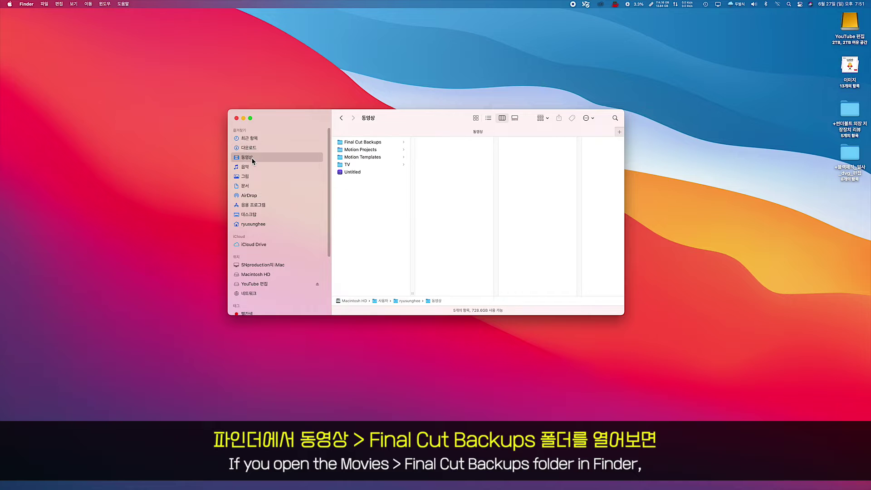
Step: Open Final Cut Backups > 파컷_모션트레킹 to list its nine dated backup libraries
left_click(369, 143)
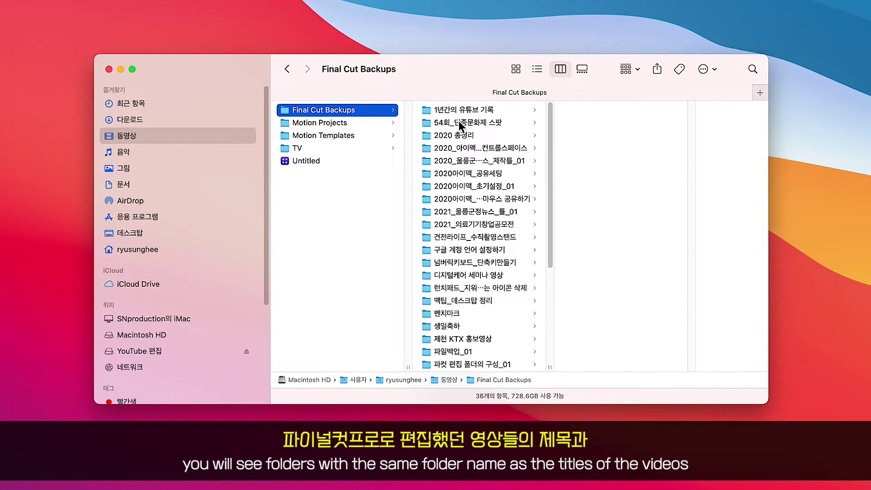
scroll(458, 123, "down", 5)
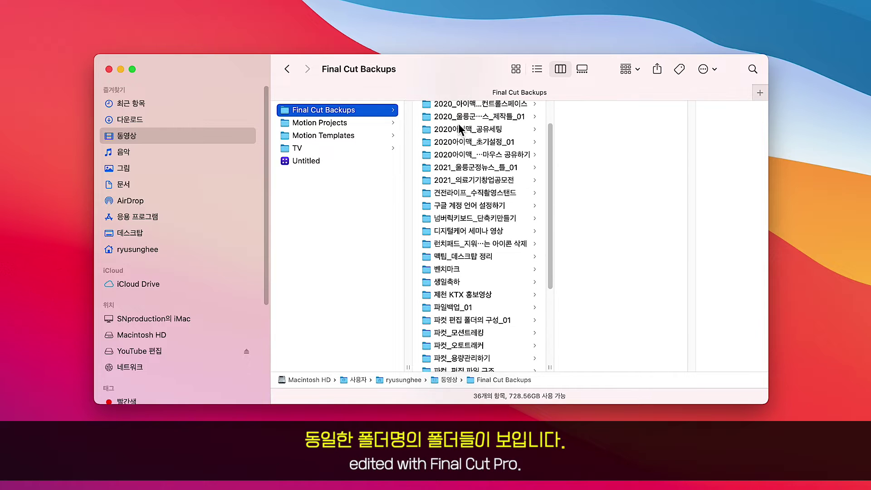
scroll(458, 126, "down", 2)
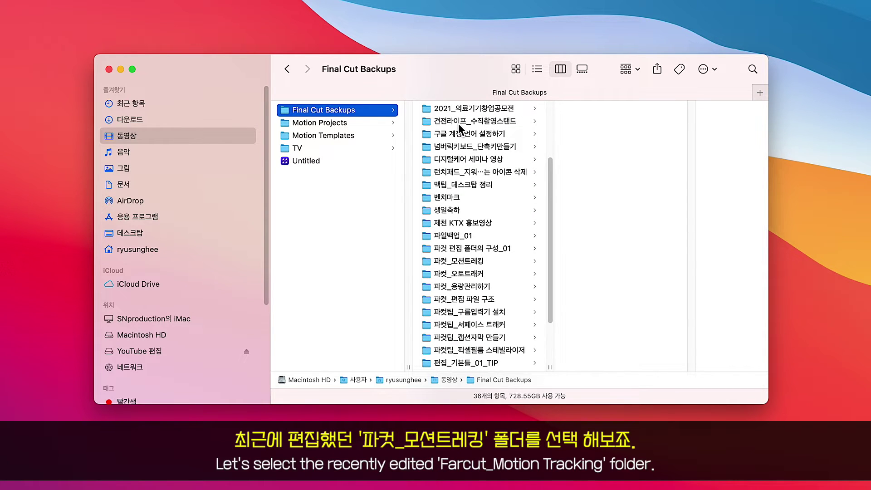
scroll(458, 124, "down", 1)
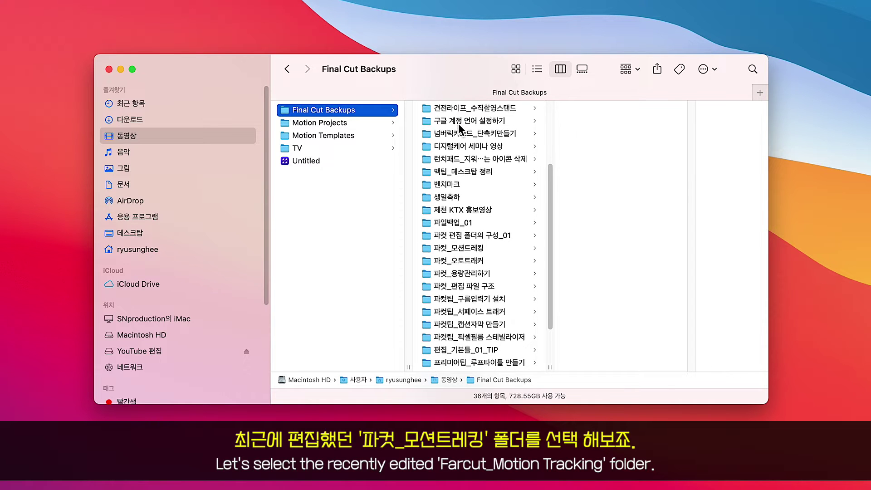
left_click(472, 249)
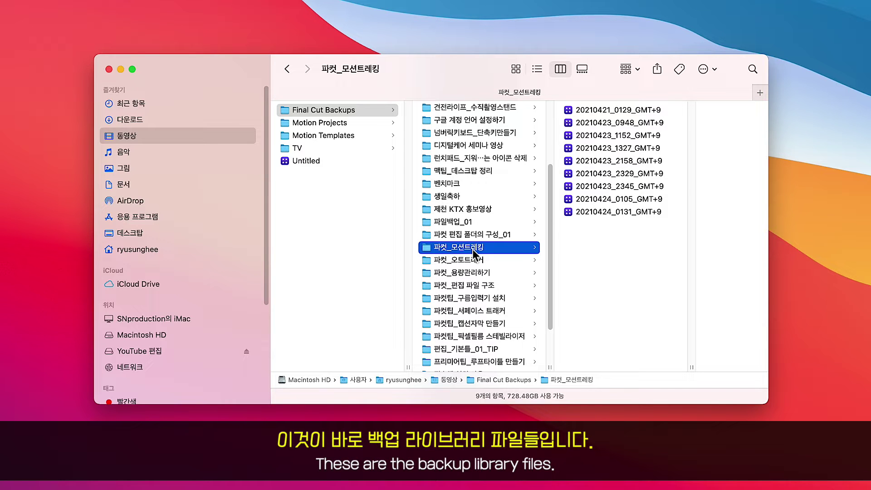
Step: View Get Info details for the 20210424_0131_GMT+9 backup, then close the info window
right_click(608, 212)
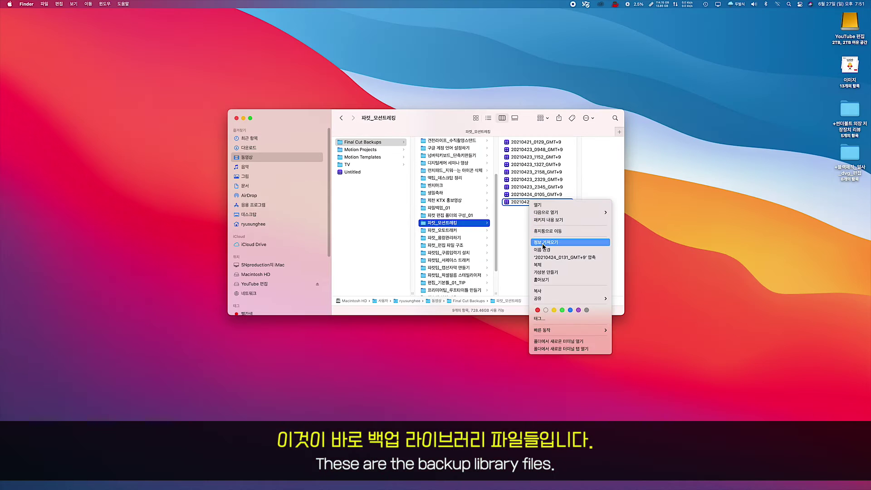
left_click(543, 243)
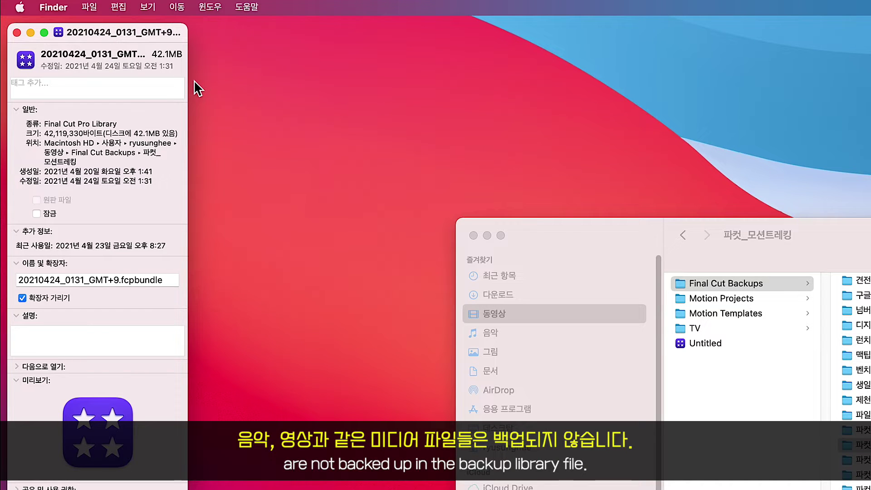
left_click(16, 32)
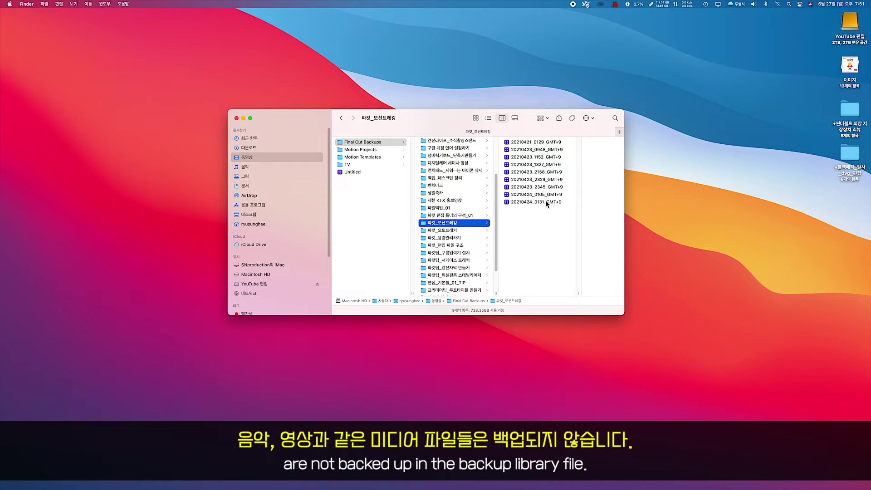
Step: Show the 20210424_0131_GMT+9 backup's package contents and browse its 2021-04-20 event folders
right_click(546, 203)
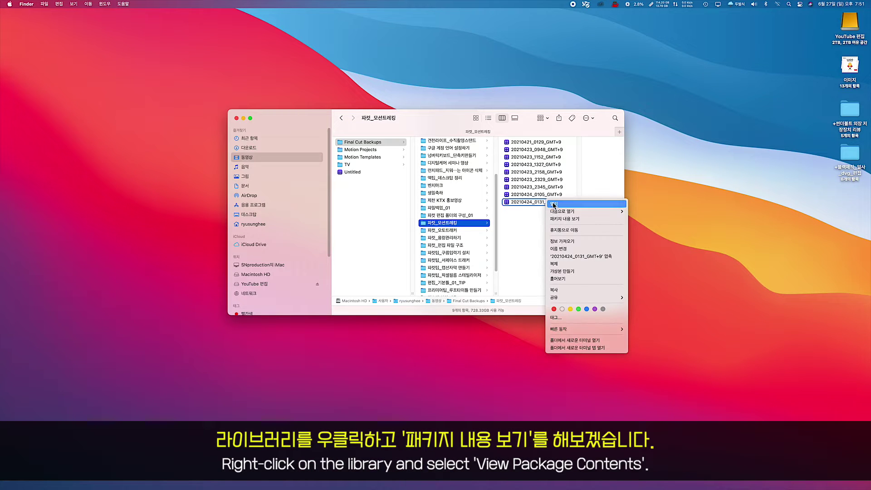
left_click(562, 219)
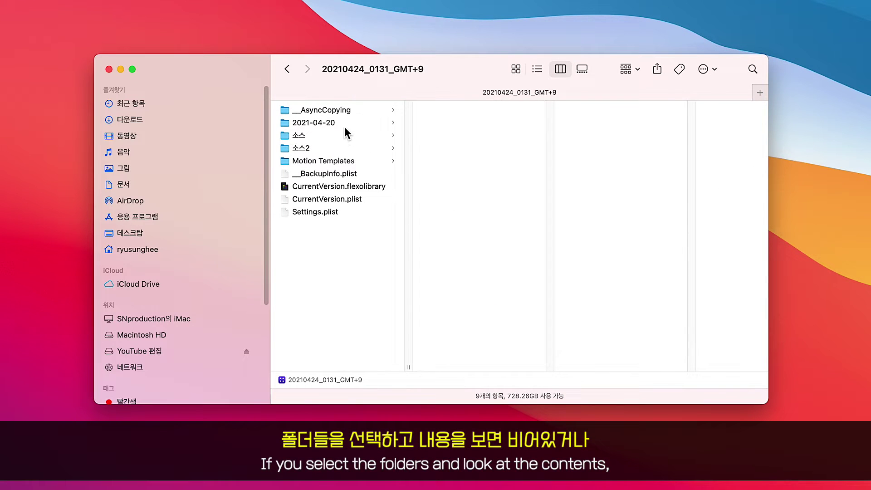
left_click(344, 122)
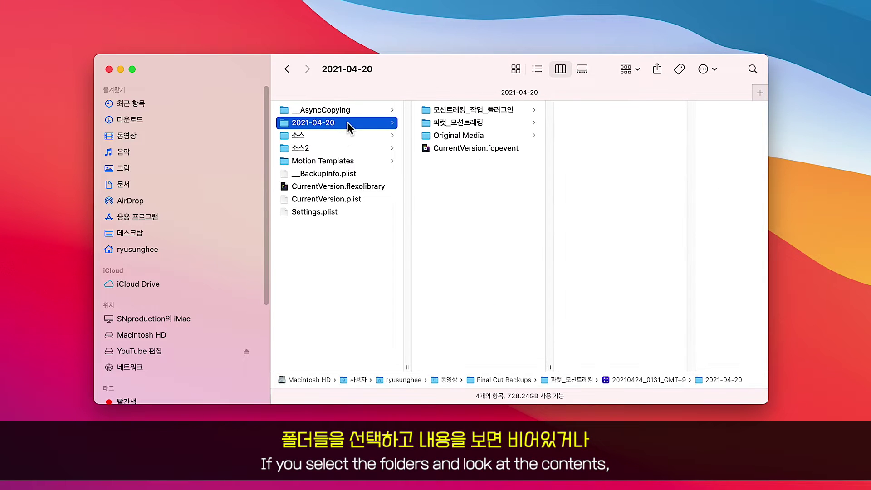
left_click(477, 111)
left_click(479, 125)
left_click(476, 138)
Step: Preview the CurrentVersion.fcpevent and CurrentVersion.flexolibrary database files
left_click(482, 113)
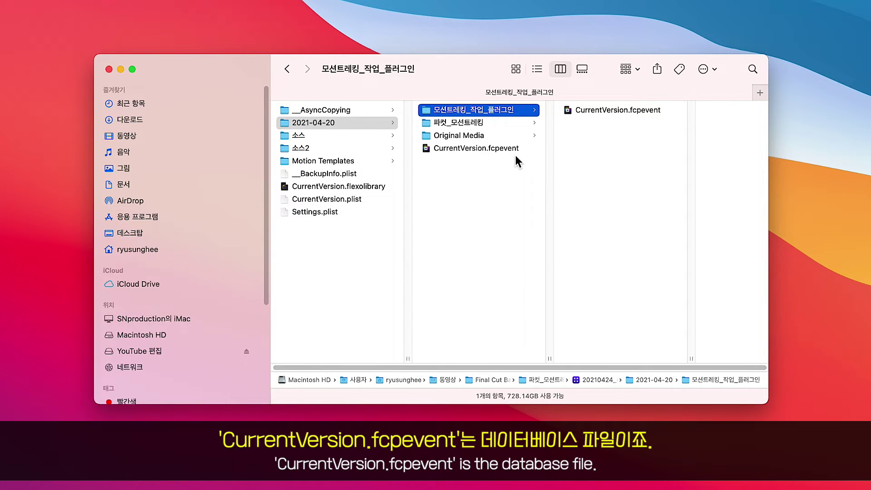
left_click(488, 146)
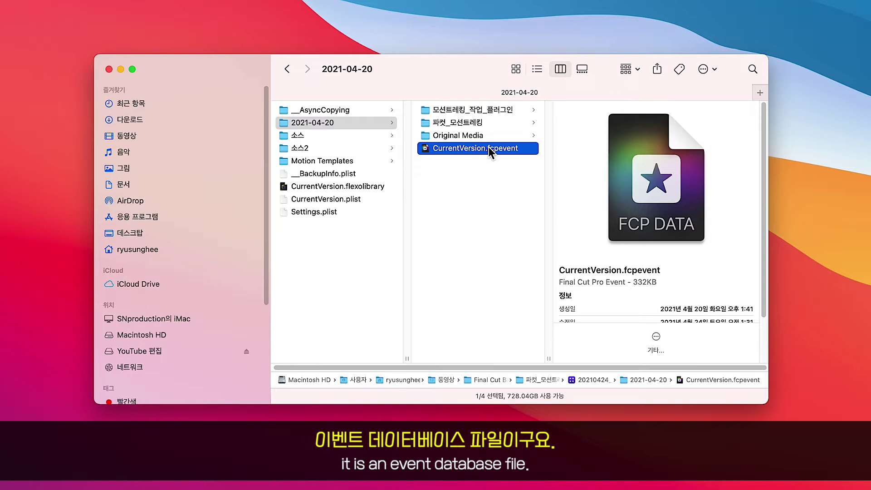
left_click(323, 187)
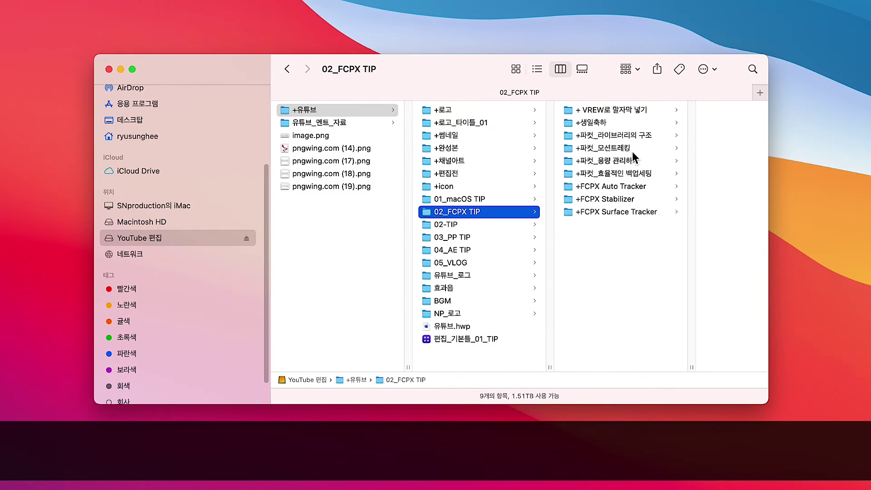
Step: Show the original library's package contents and open 2021-04-20 > 파컷_모션트레킹 containing CurrentVersion.fcpevent
left_click(632, 151)
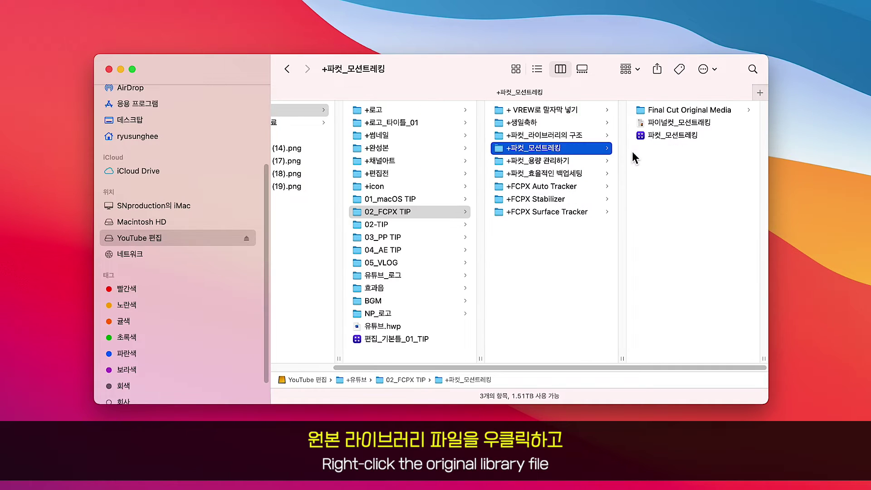
right_click(667, 134)
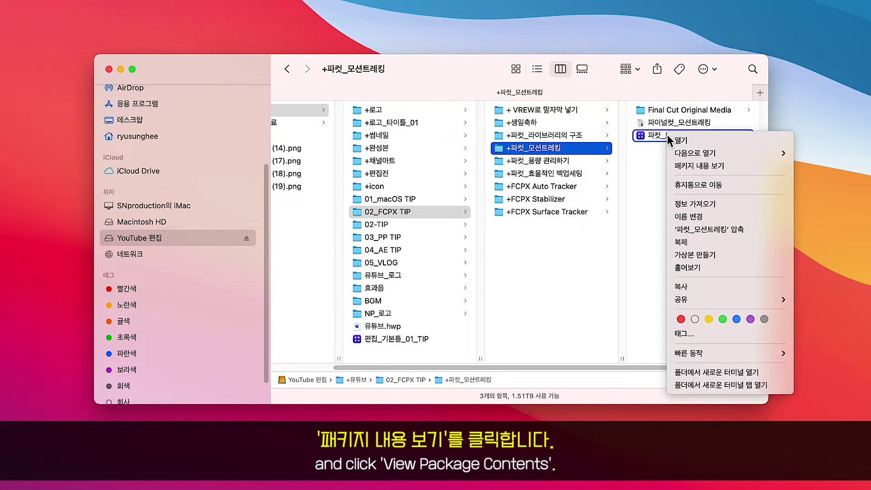
left_click(692, 166)
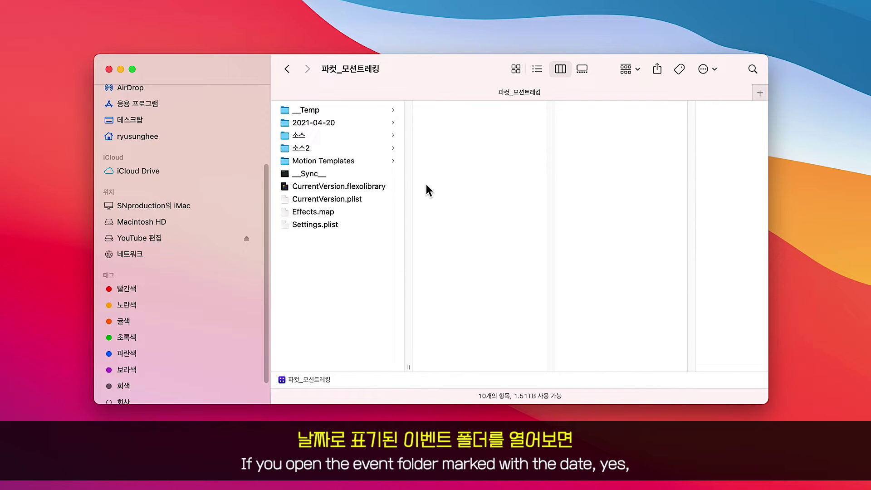
left_click(352, 125)
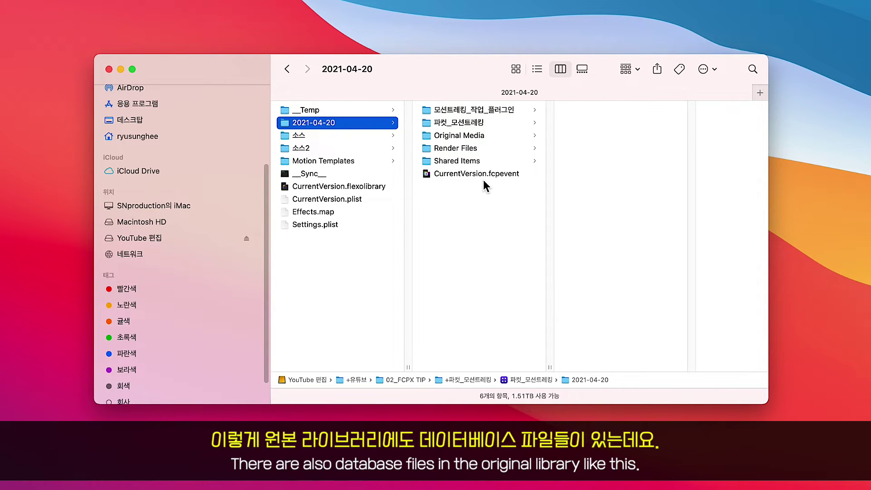
left_click(487, 114)
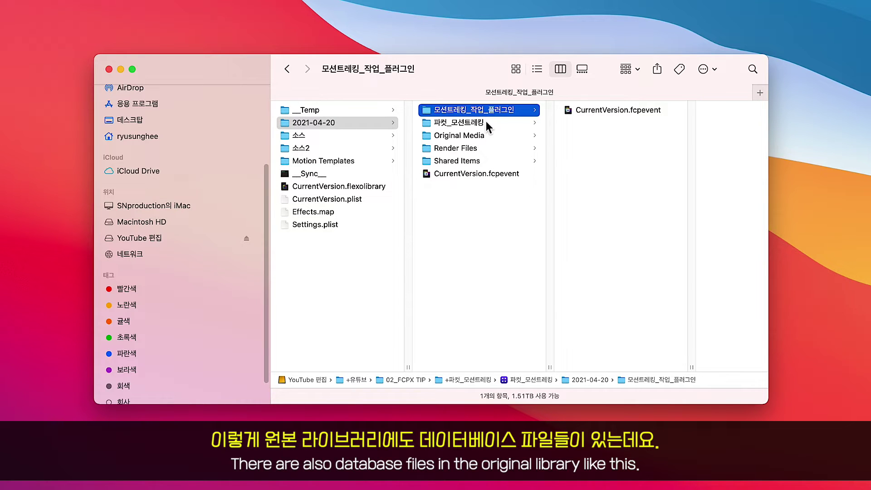
left_click(486, 123)
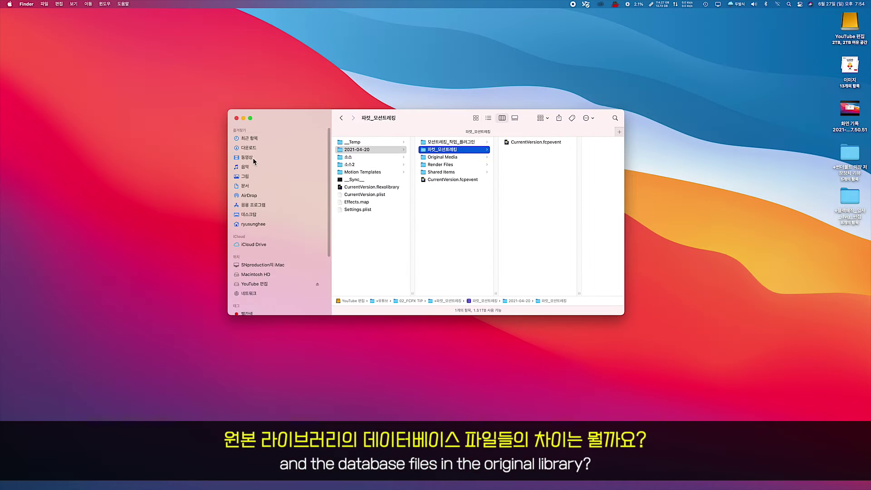
left_click(252, 157, "super")
Step: Open Final Cut Backups > 파컷_모션트레킹 in a separate window, then launch the original library
left_click_drag(505, 131, 550, 213)
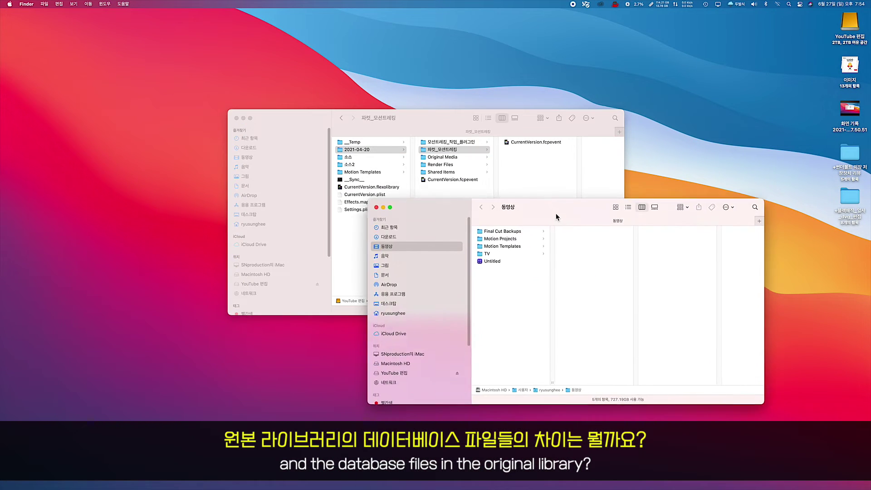
left_click(496, 231)
left_click(576, 329)
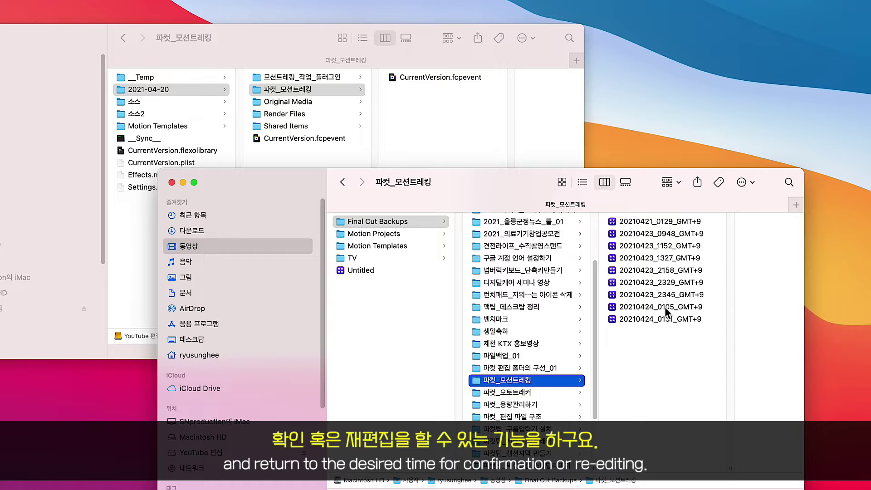
left_click(272, 39)
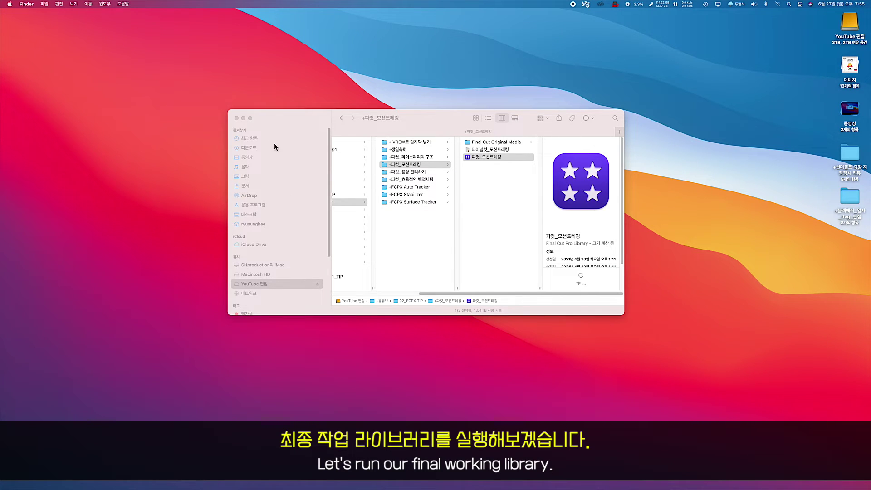
left_click(236, 118)
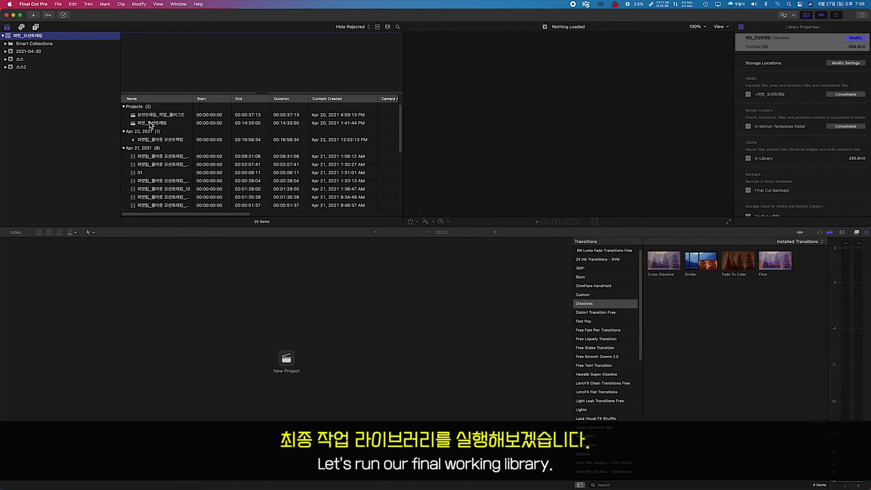
Step: Open the 파컷_모션트레킹 project in the timeline and scrub back to an earlier point
double_click(149, 123)
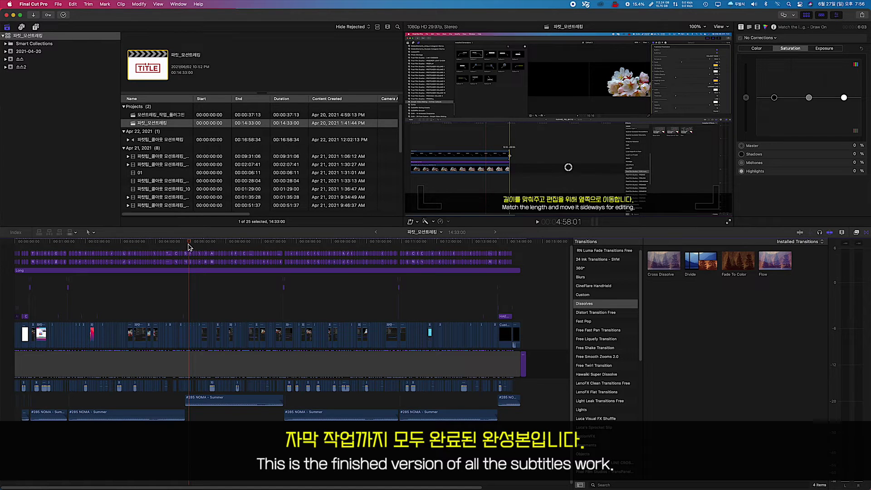
left_click_drag(190, 245, 135, 251)
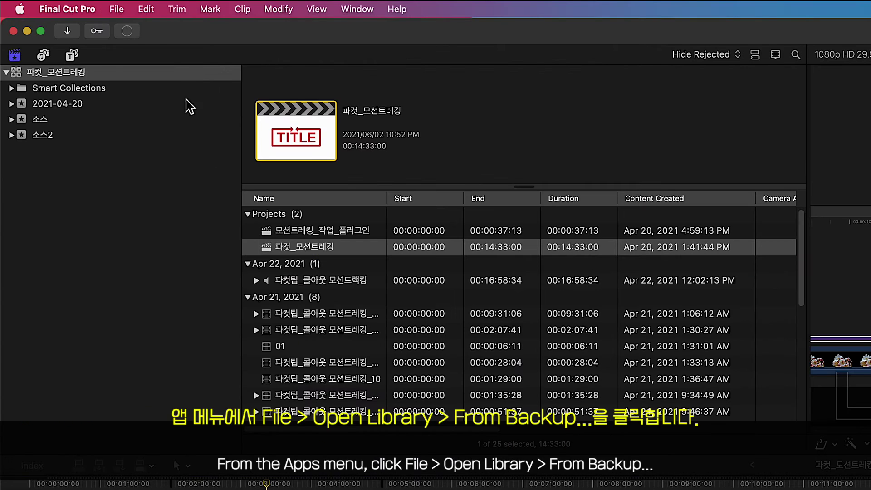
left_click(61, 8)
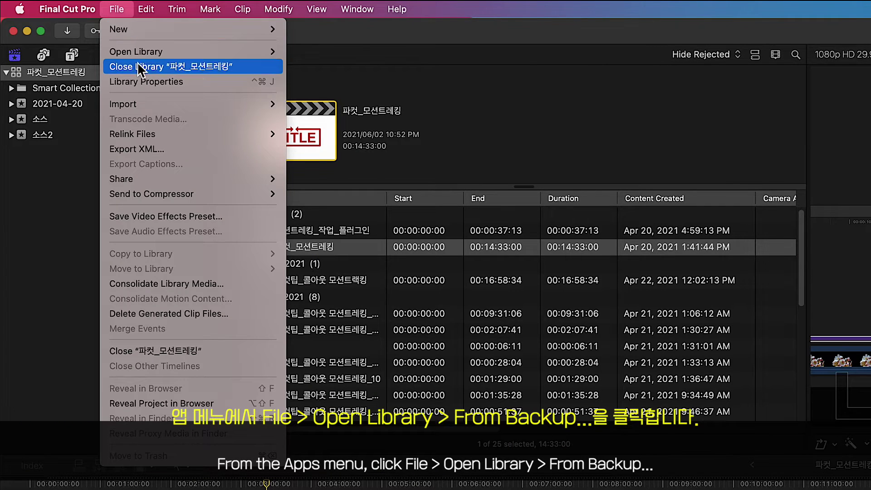
Step: Open the library From Backup, restoring the Friday, April 23, 2021 11:52 AM version
mouse_move(140, 55)
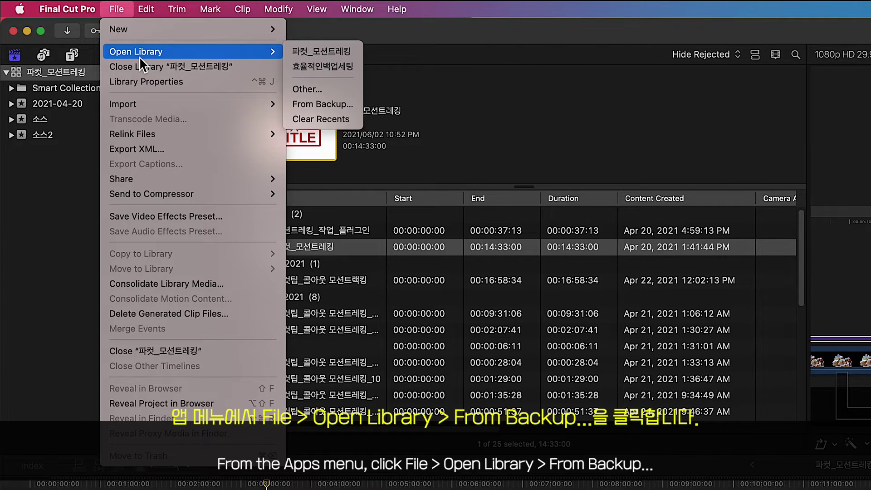
left_click(313, 104)
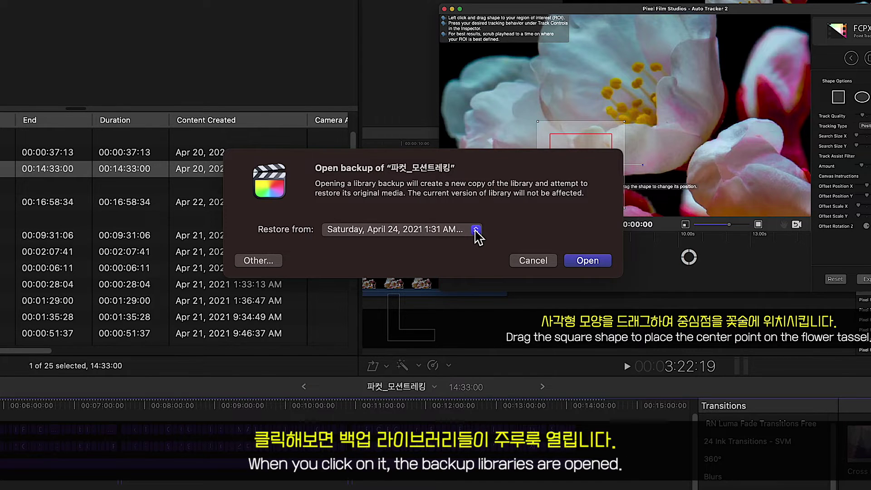
left_click(475, 230)
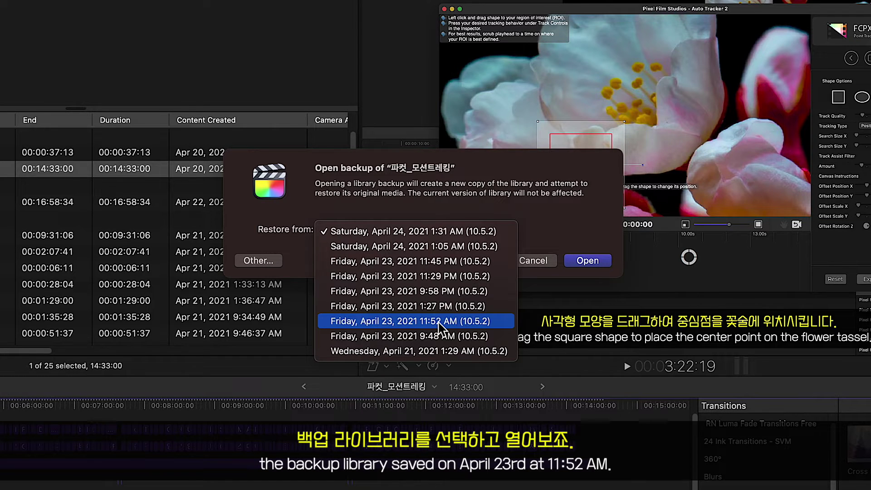
left_click(459, 320)
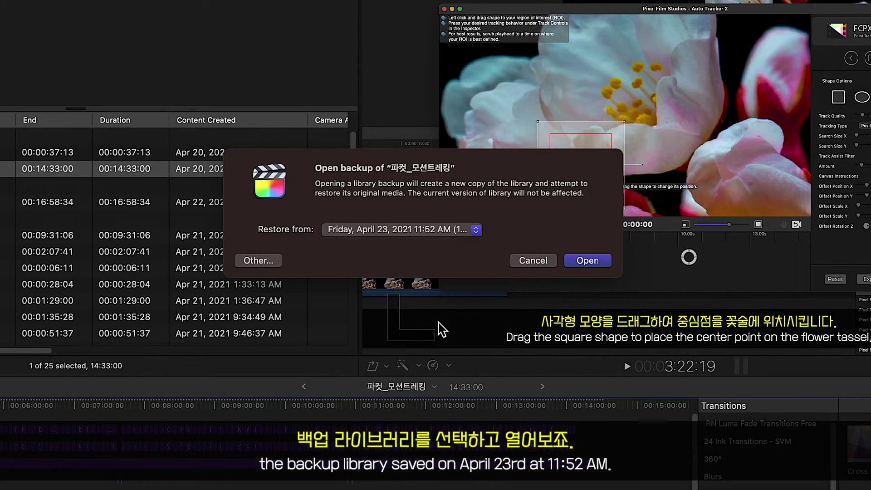
left_click(585, 262)
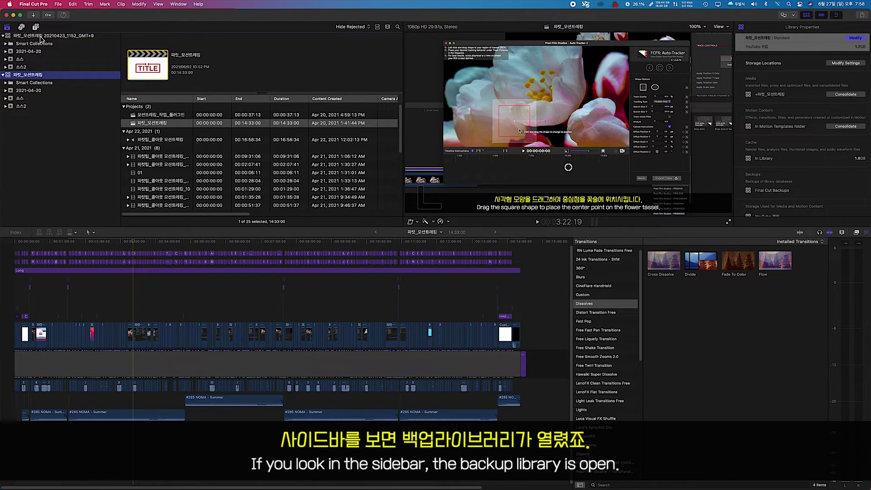
Step: Open the restored library's 파컷_모션트레킹 project and scrub through its edit from the start
left_click(40, 36)
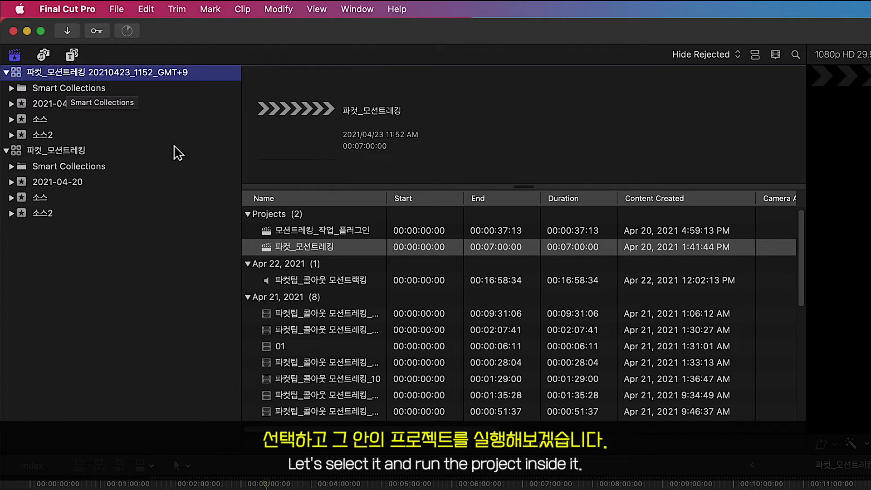
double_click(271, 247)
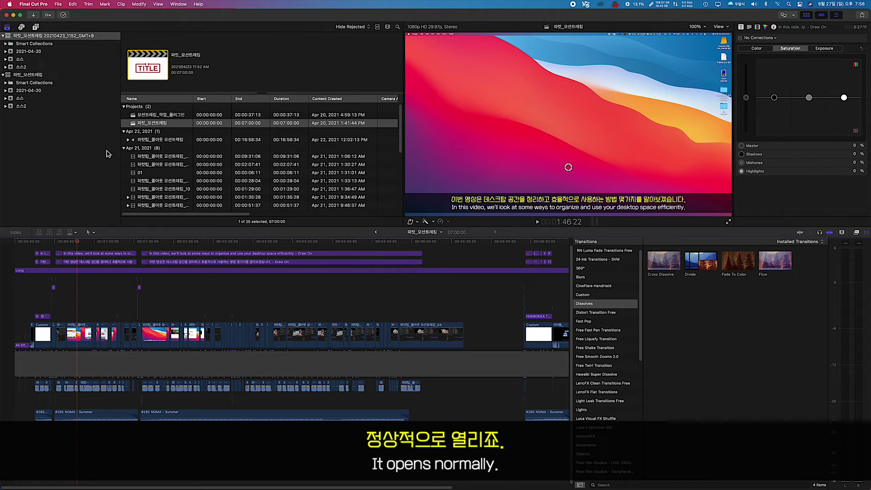
left_click(28, 243)
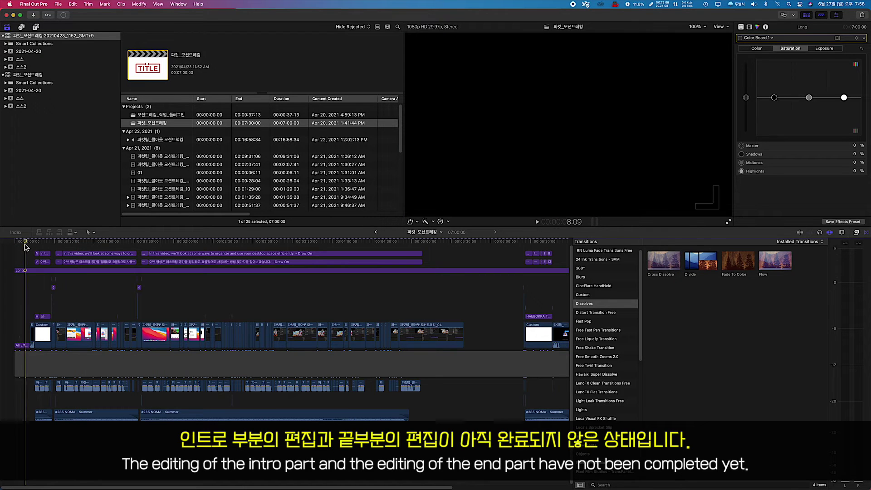
left_click_drag(28, 246, 479, 262)
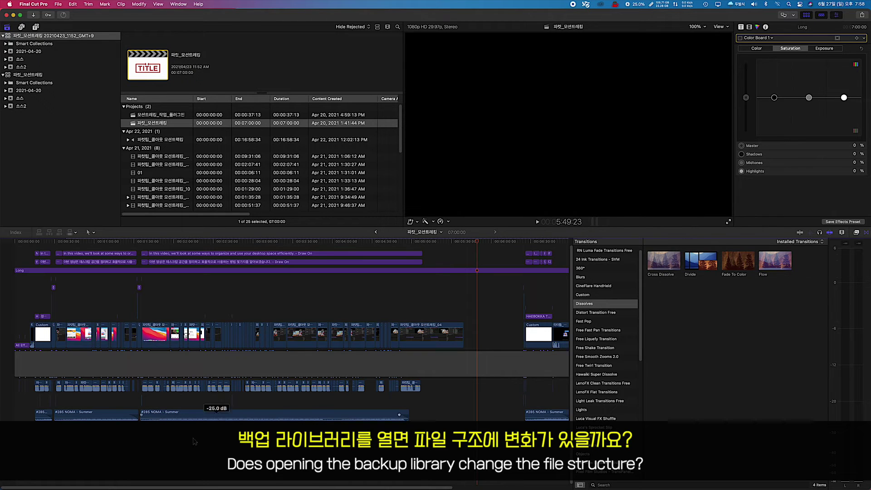
Step: In Finder, go to YouTube 편집 > +유튜브 > 02_FCPX TIP > +파컷_모션트레킹 and select the restored library
mouse_move(89, 488)
left_click(89, 467)
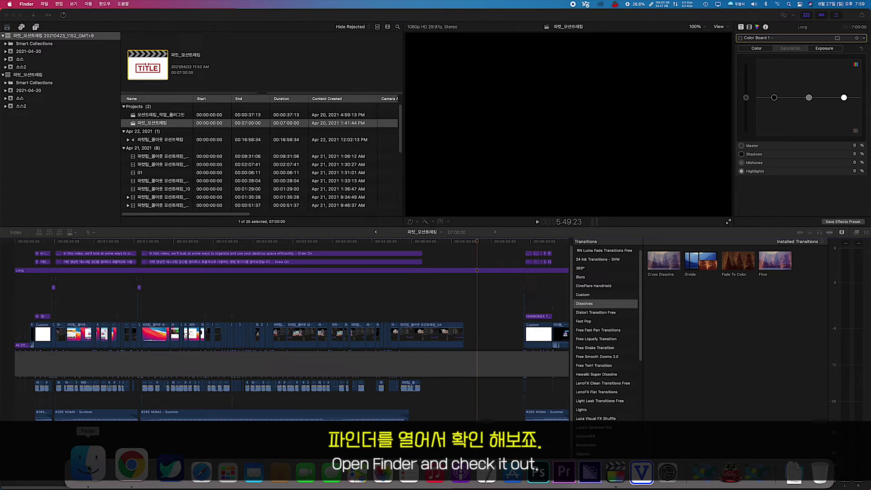
left_click(272, 283)
left_click(377, 142)
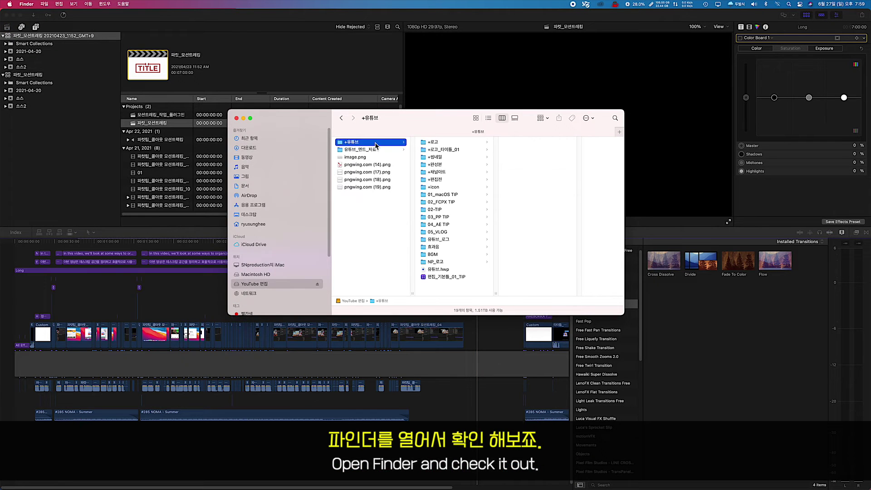
left_click(461, 204)
left_click(522, 164)
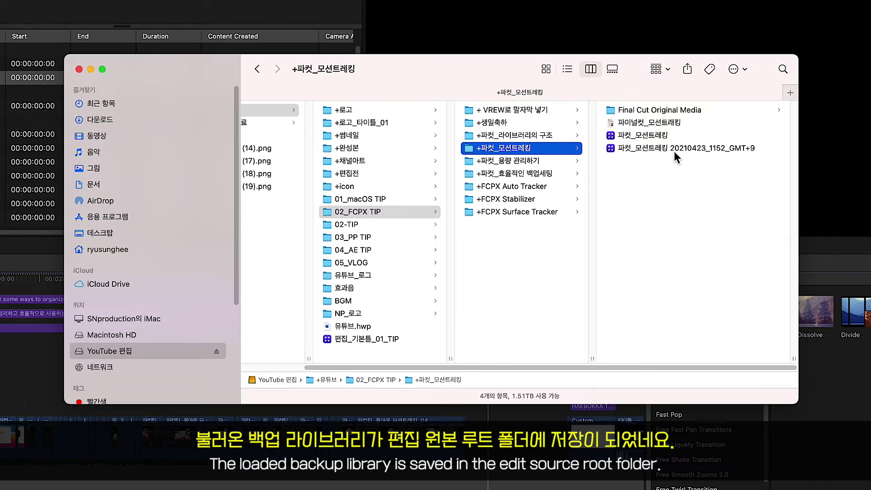
left_click(674, 149)
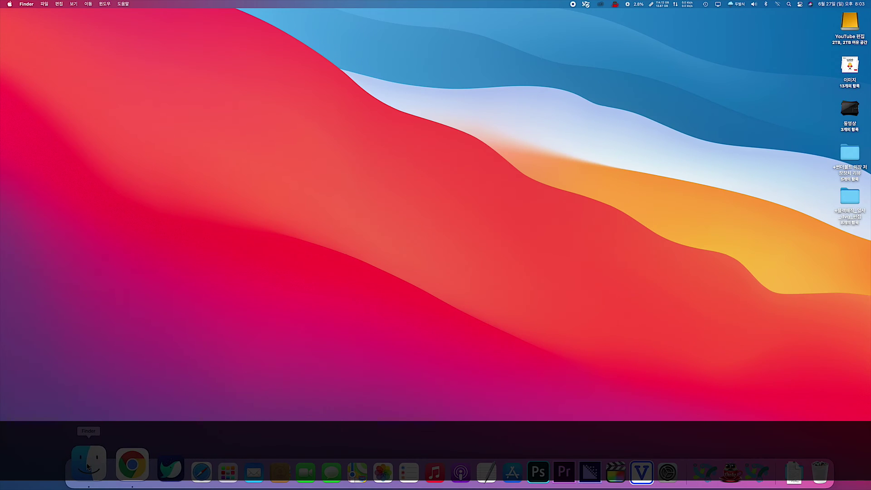
Step: Launch the 20210423_1152_GMT+9 backup from 동영상 > Final Cut Backups > 파컷_모션트레킹
left_click(91, 463)
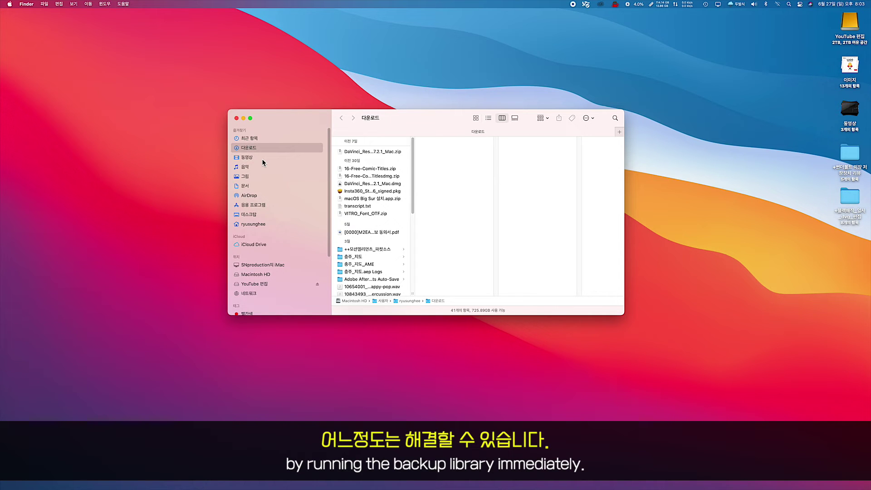
left_click(263, 159)
left_click(336, 110)
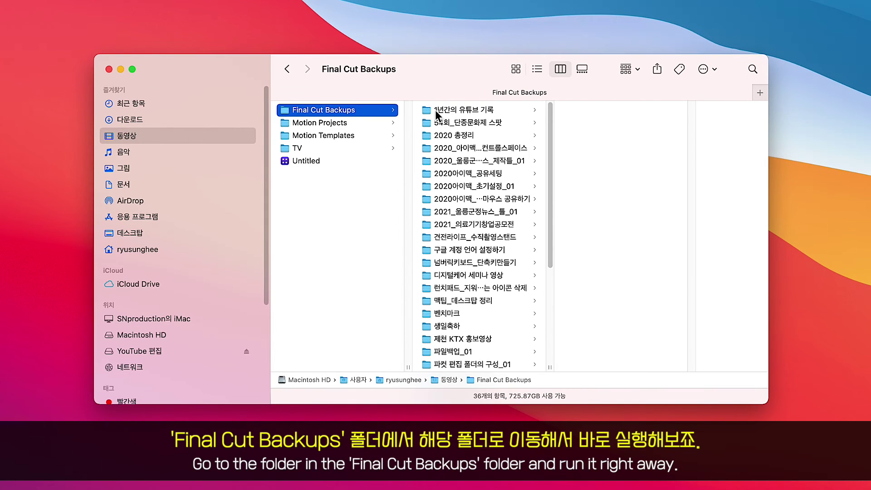
scroll(483, 227, "down", 3)
left_click(487, 320)
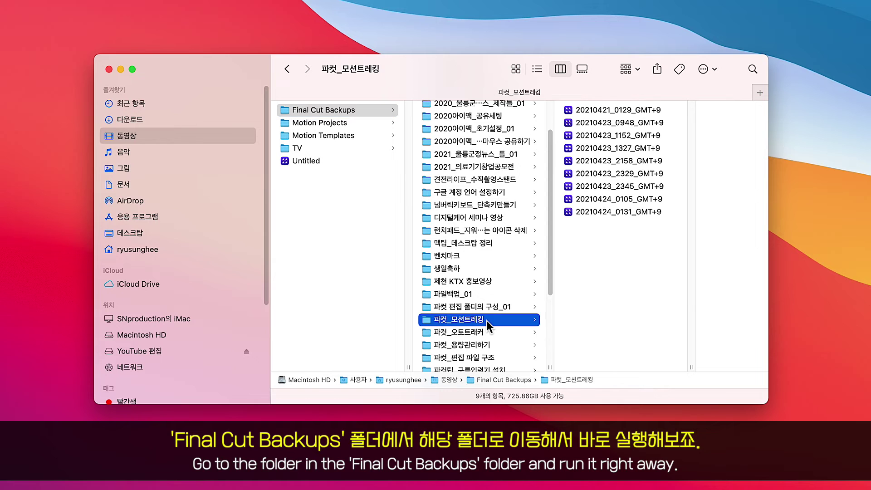
left_click(616, 139)
double_click(503, 136)
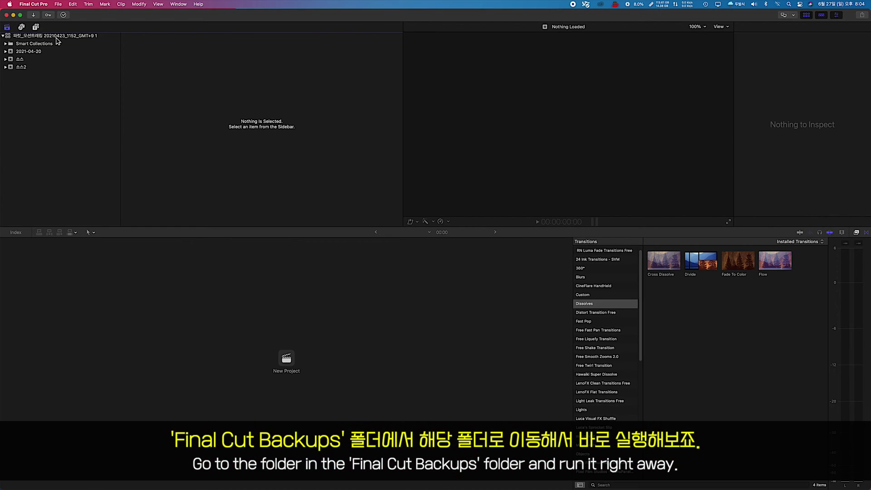
Step: Open the 파컷_모션트레킹 project from the restored backup library and scrub through its timeline to confirm it plays
left_click(56, 36)
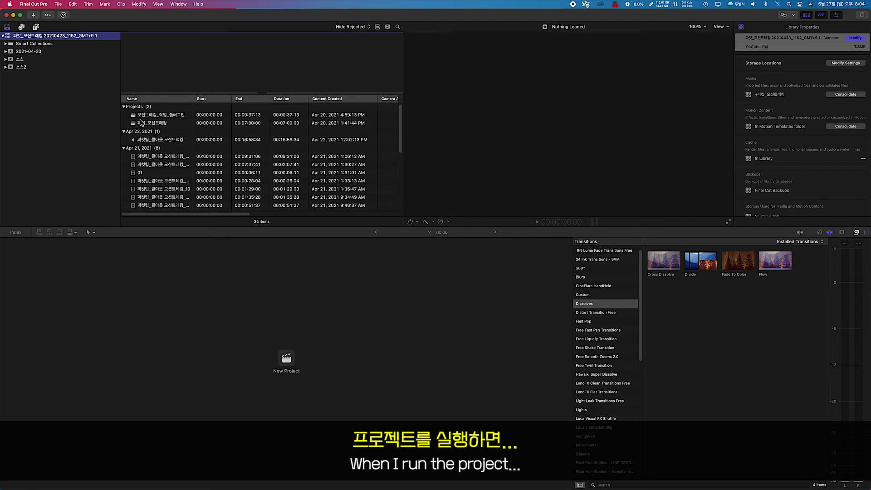
double_click(135, 123)
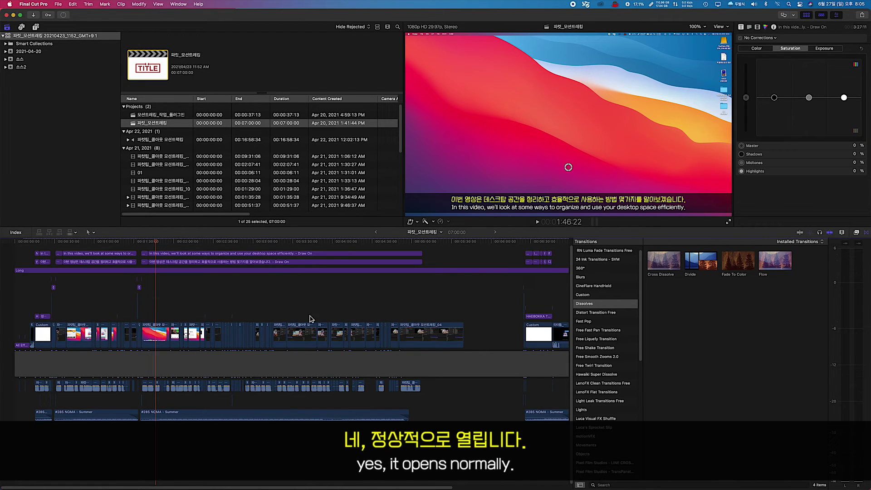
left_click(71, 243)
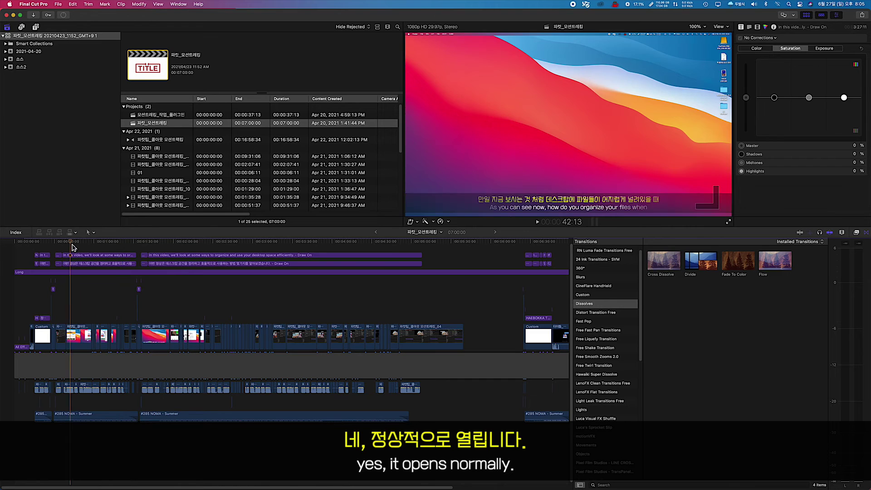
left_click(379, 247)
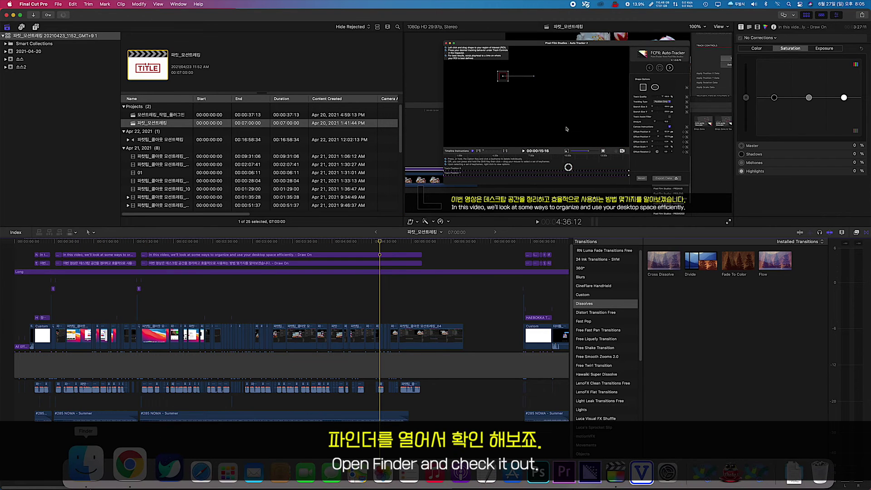
Step: In Finder, browse YouTube 편집 > +유튜브 > 02_FCPX TIP > +파컷_모션트레킹 and select the 파컷_모션트레킹 20210423_1152_GMT+9 1 library
left_click(86, 465)
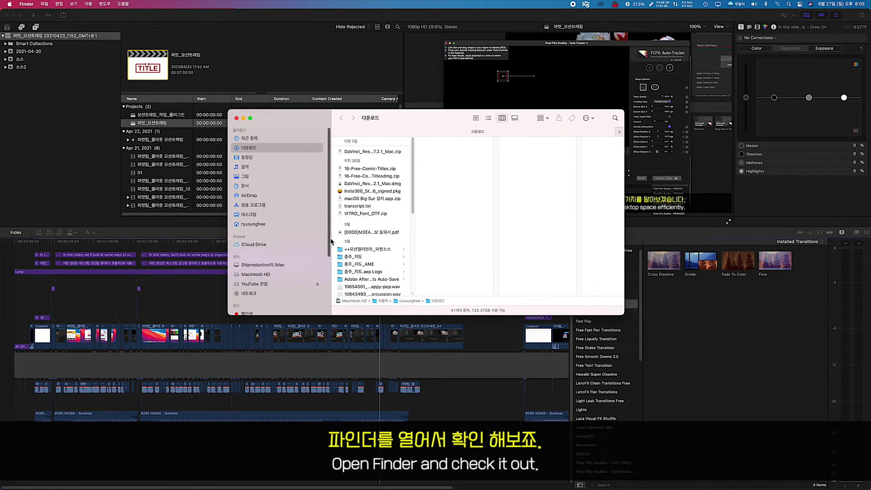
scroll(318, 241, "down", 3)
left_click(254, 218)
left_click(376, 142)
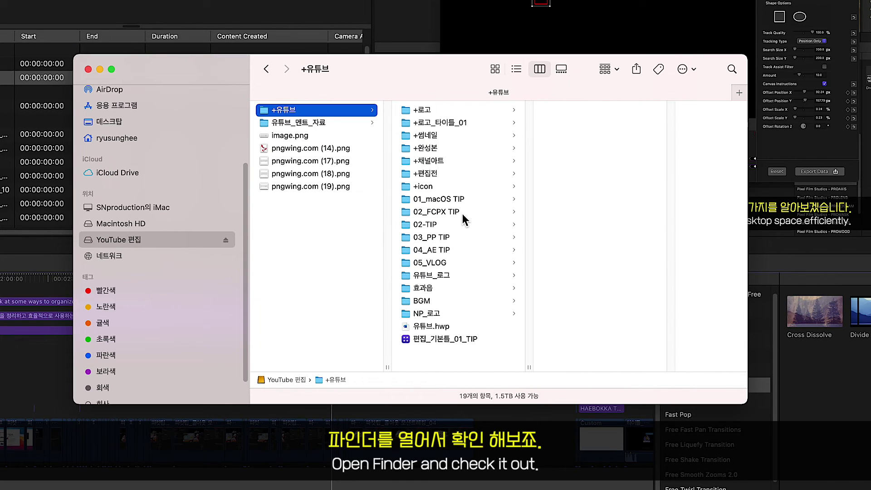
left_click(456, 203)
left_click(610, 149)
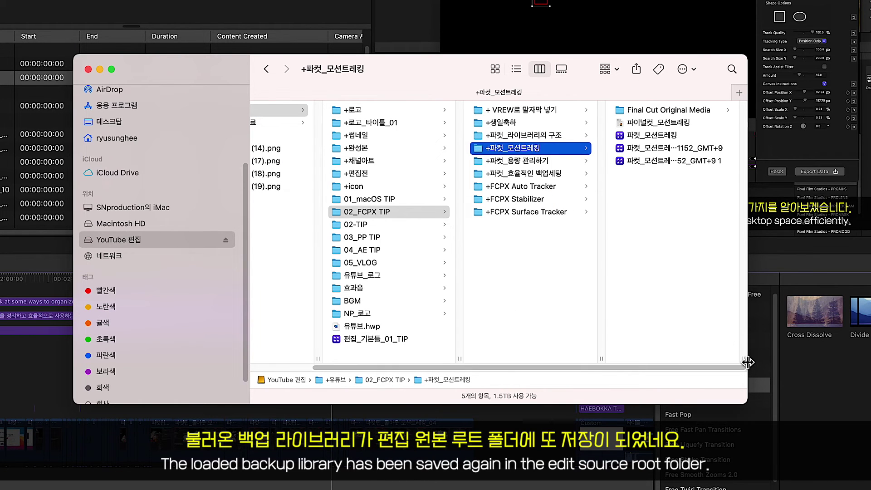
left_click_drag(747, 362, 799, 363)
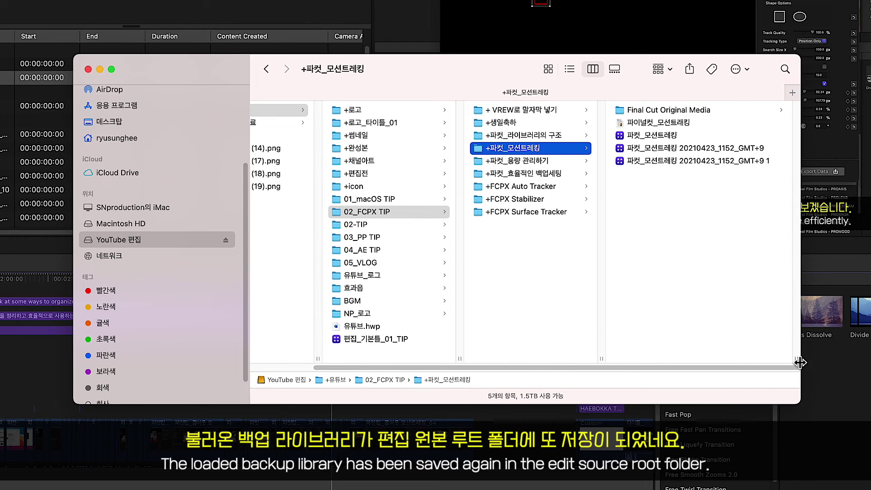
left_click(717, 163)
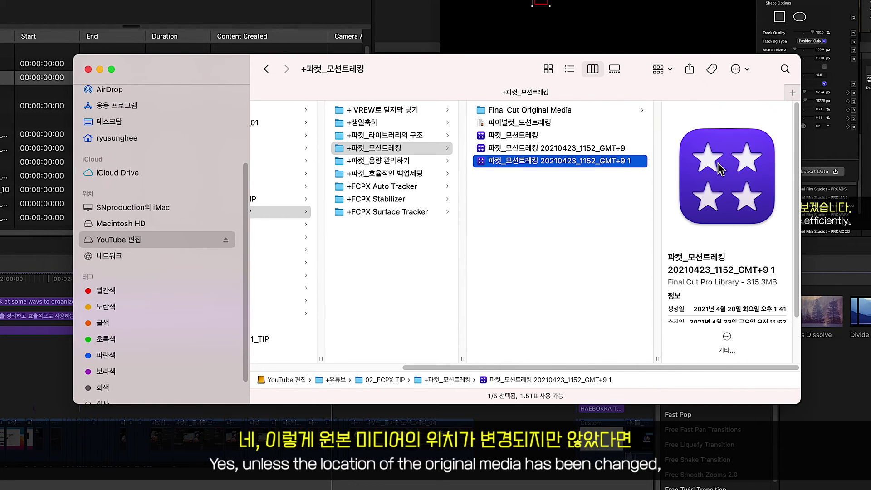